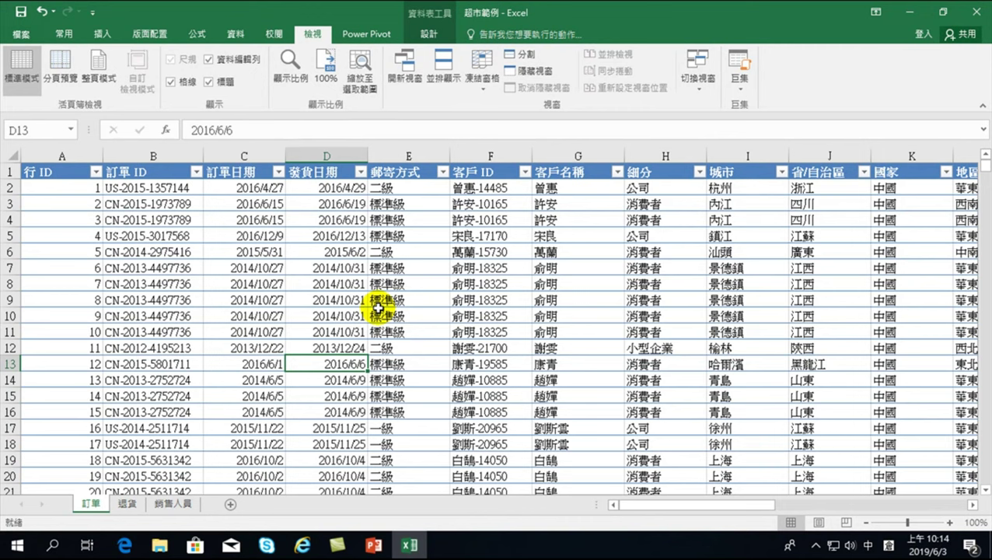
# Check the first order date in C2, then scroll right to the empty column U past 利潤.
pyautogui.click(250, 188)
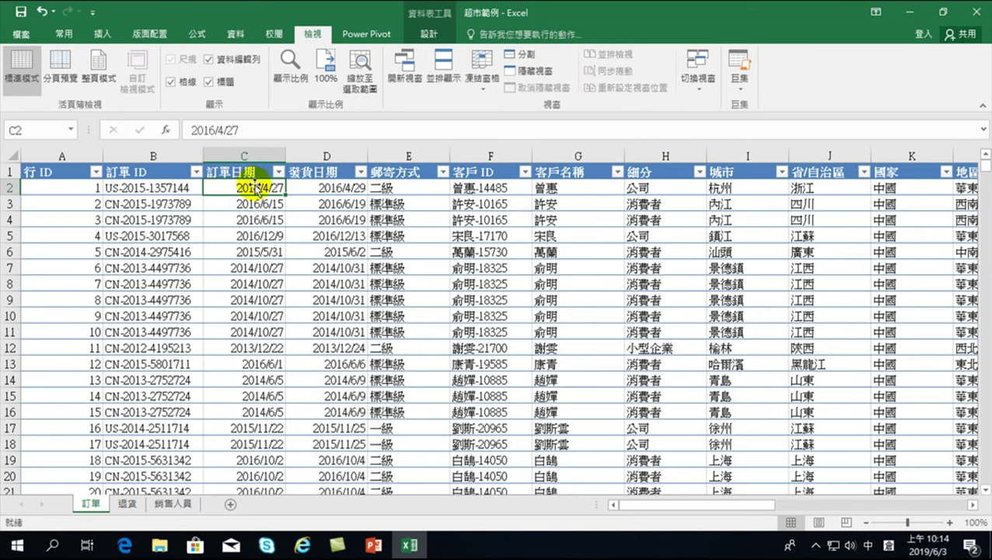
pyautogui.moveTo(634, 504)
pyautogui.mouseDown()
pyautogui.moveTo(667, 514)
pyautogui.moveTo(887, 505)
pyautogui.mouseUp()
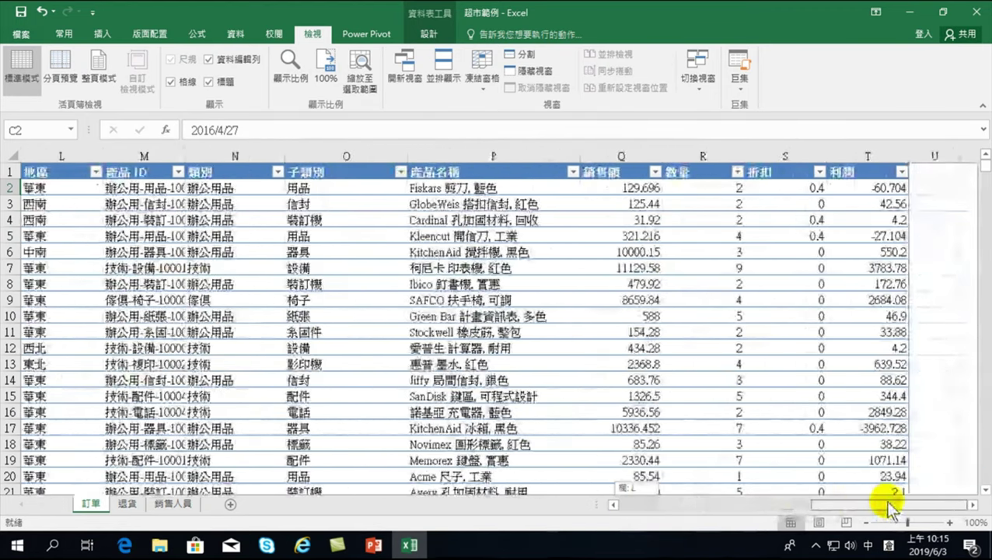
# Enter the header 星期 in U1 so the orders table extends into column U.
pyautogui.click(940, 172)
pyautogui.write('日')
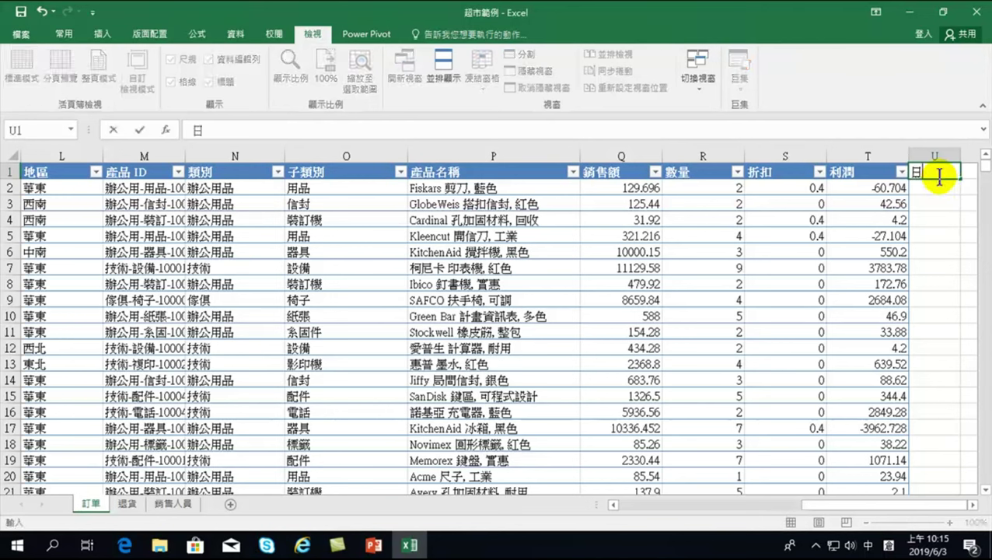
pyautogui.write('星廿金')
pyautogui.write('星期')
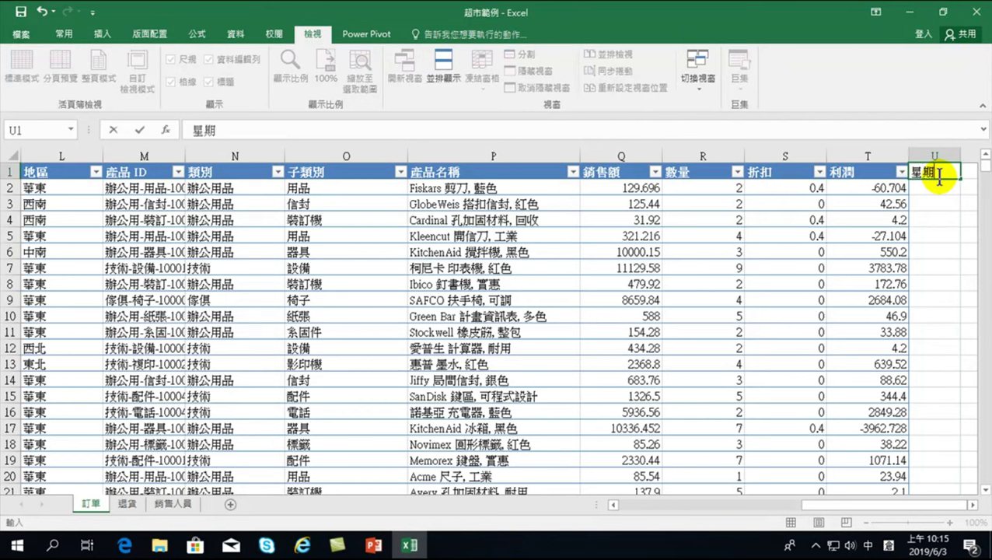
pyautogui.press('Return')
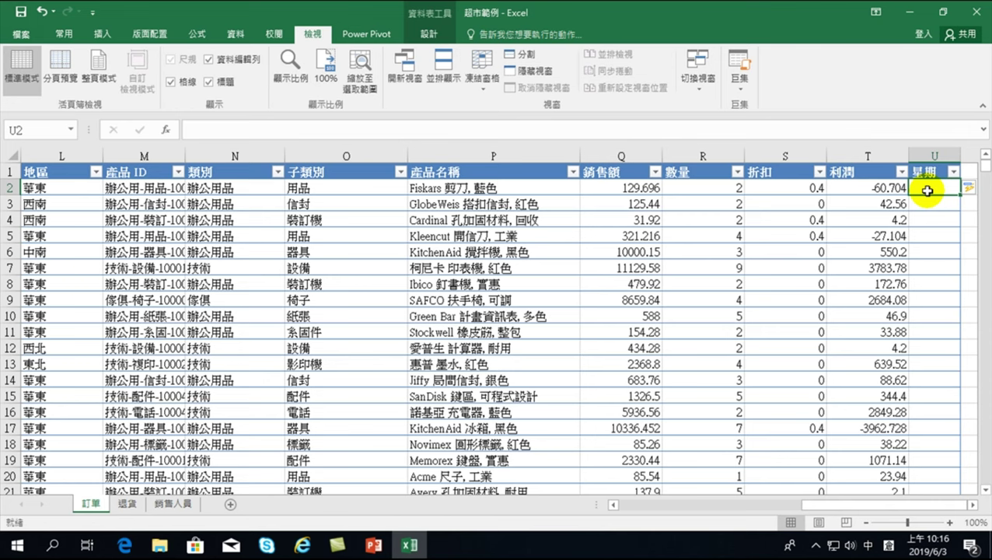
# Begin the formula =WEEKDAY( in U2 by picking WEEKDAY from the autocomplete suggestions.
pyautogui.write('=')
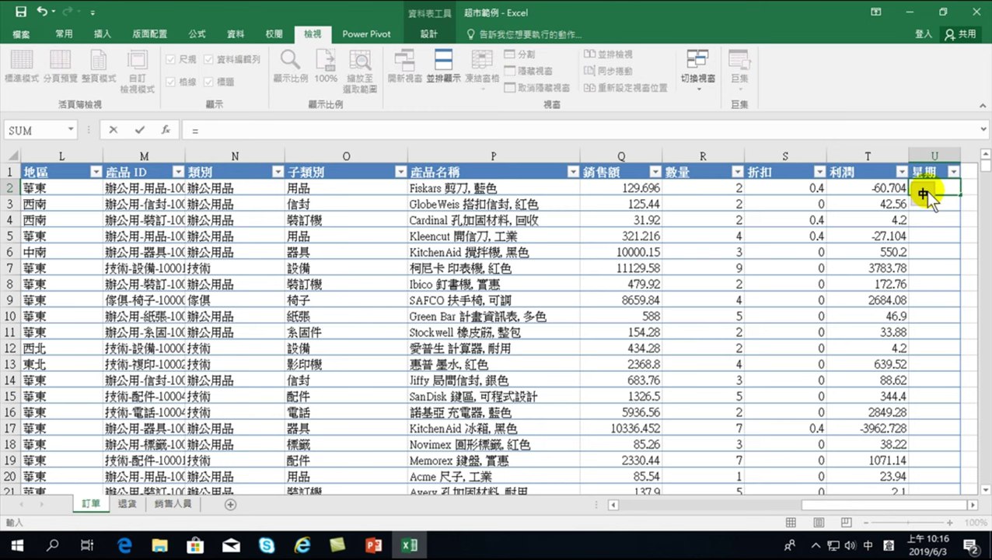
pyautogui.click(971, 504)
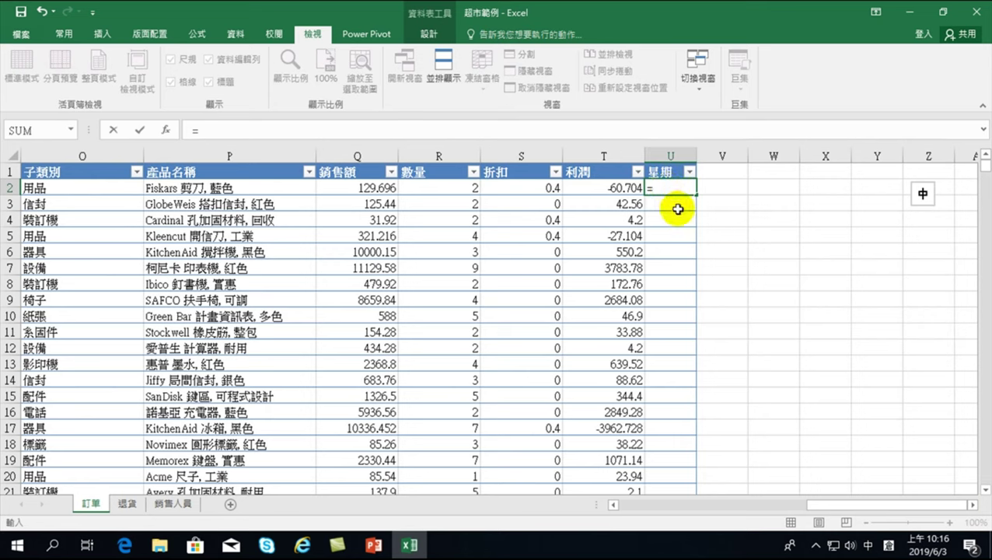
pyautogui.write('w')
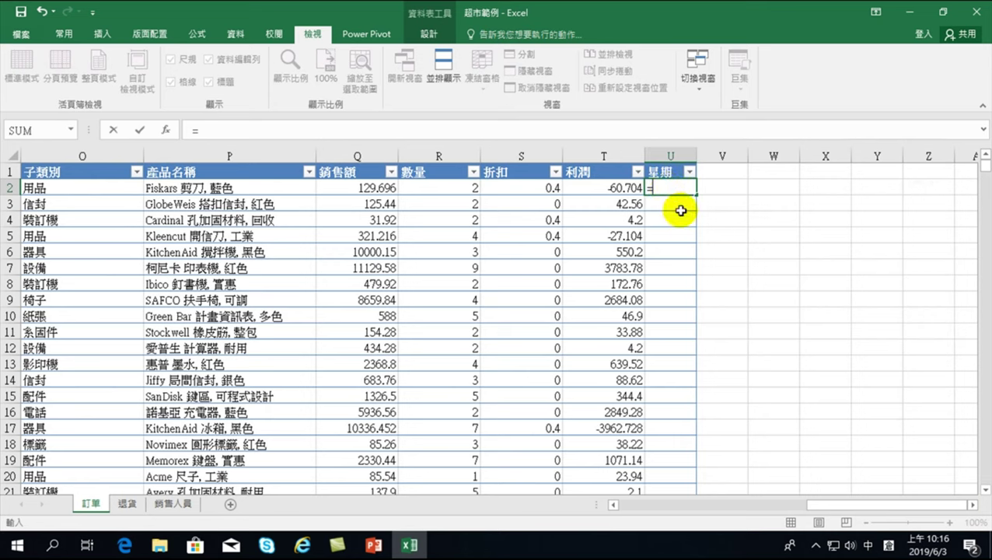
pyautogui.write('e')
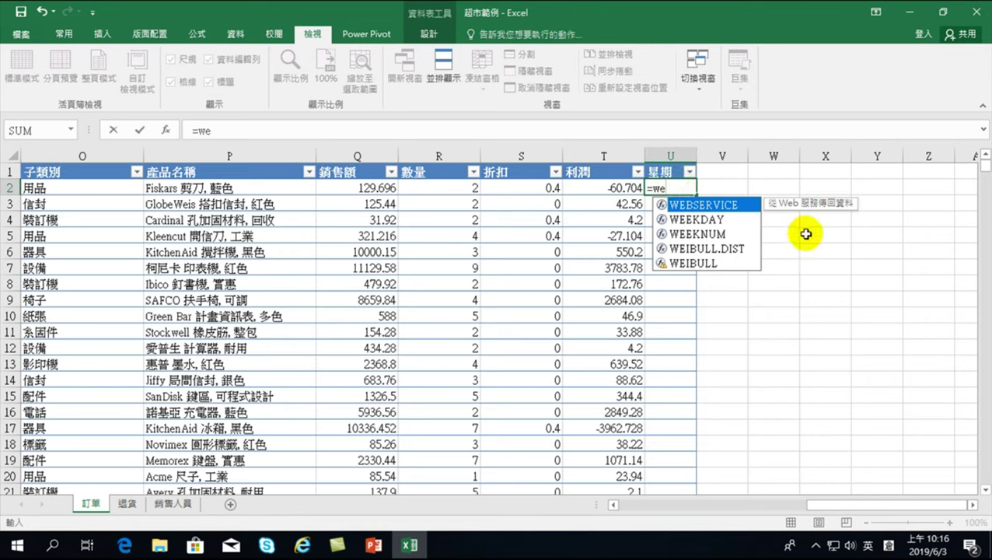
pyautogui.press('Down')
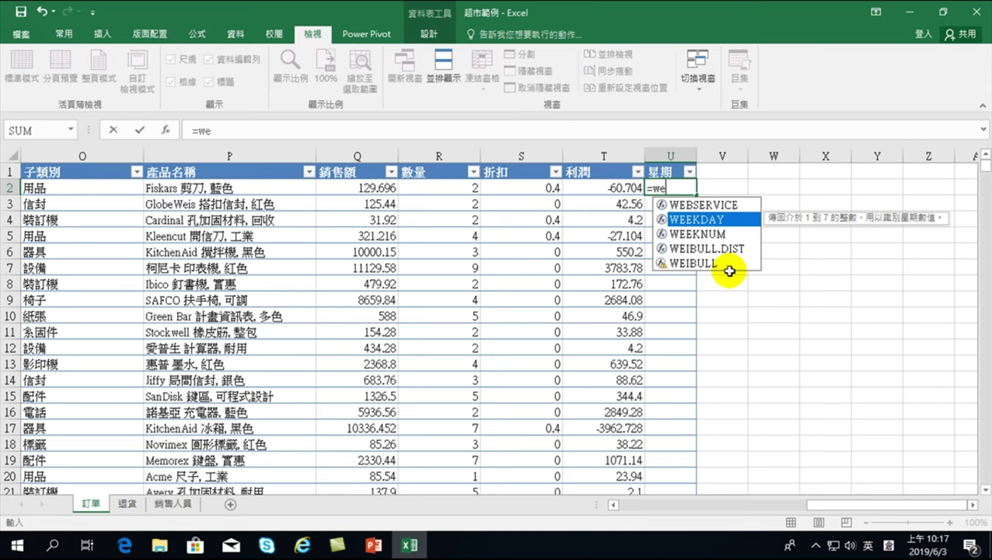
pyautogui.press('Up')
pyautogui.press('Down')
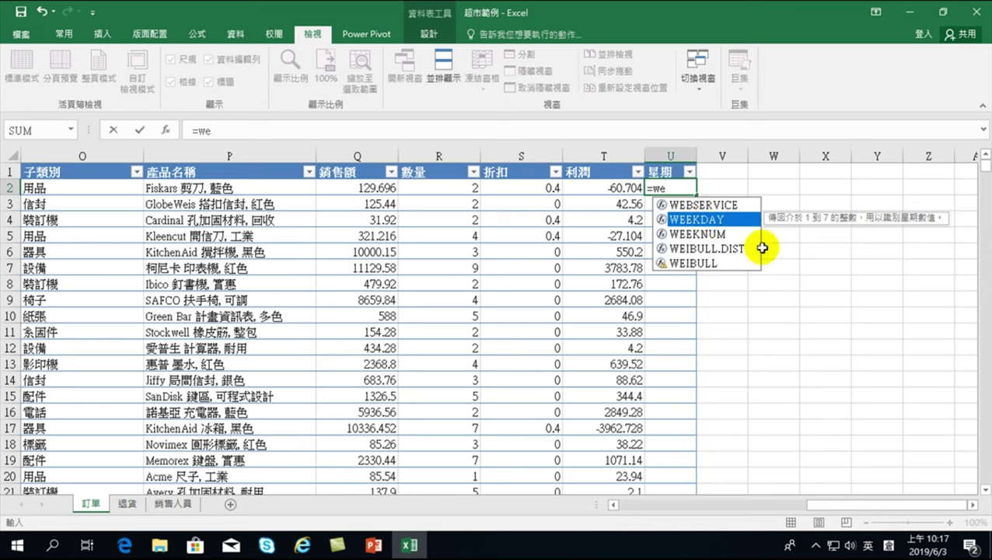
pyautogui.press('Tab')
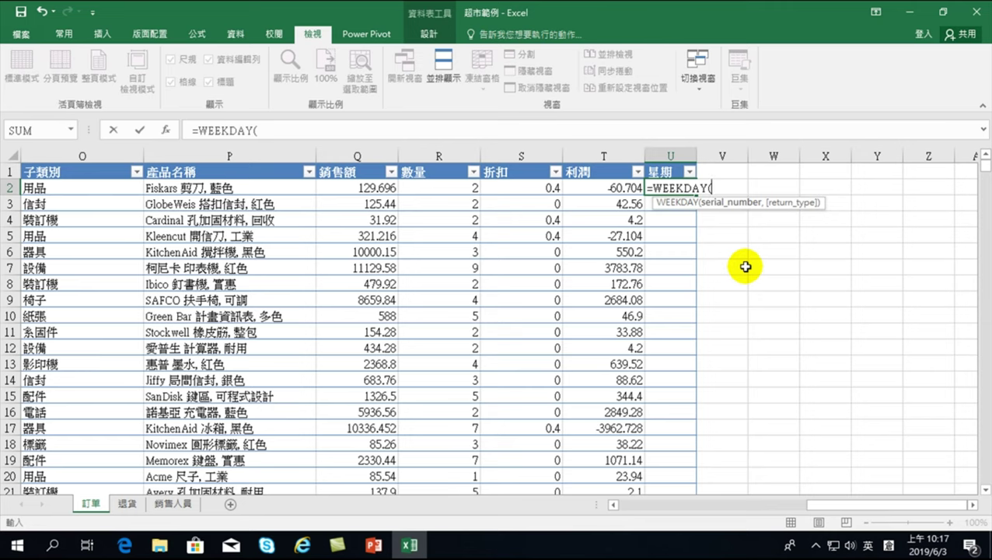
# Scroll back to 訂單日期, try a whole column C reference, then delete it from the formula.
pyautogui.moveTo(851, 505); pyautogui.dragTo(651, 501)
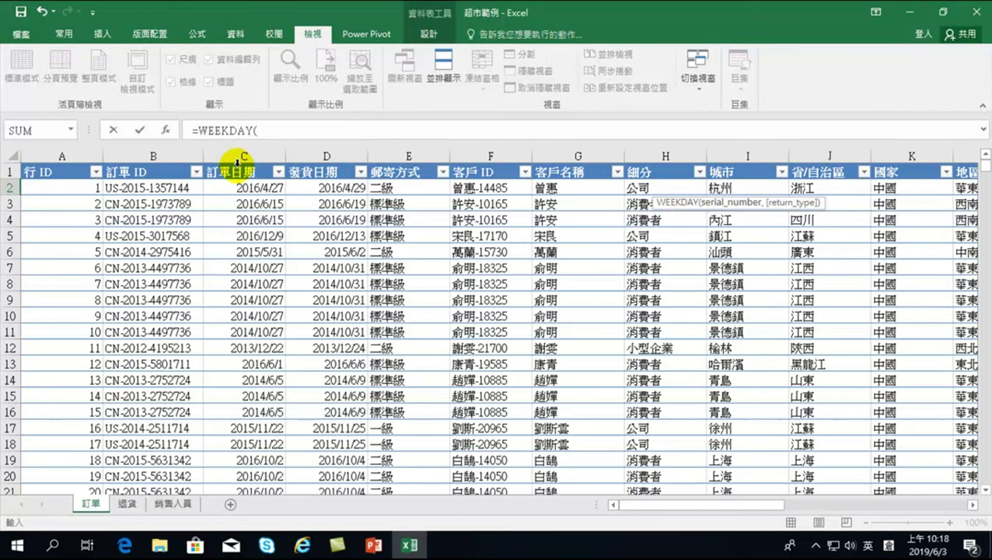
pyautogui.click(237, 161)
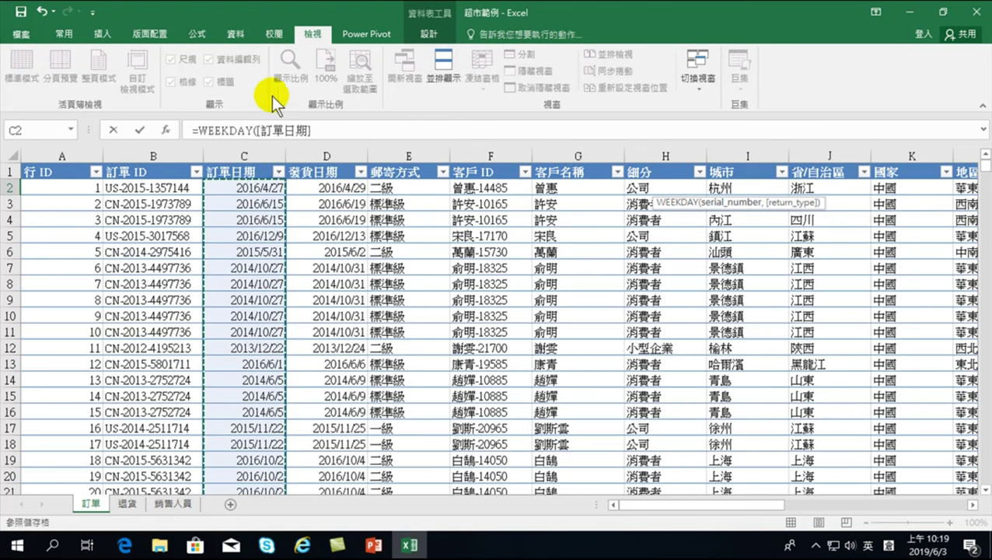
pyautogui.click(268, 155)
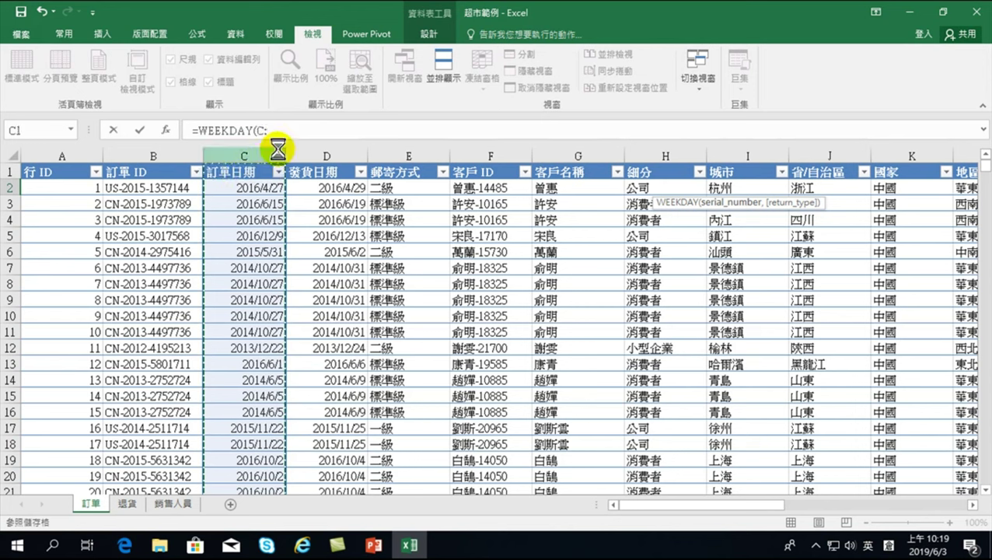
pyautogui.press('BackSpace')
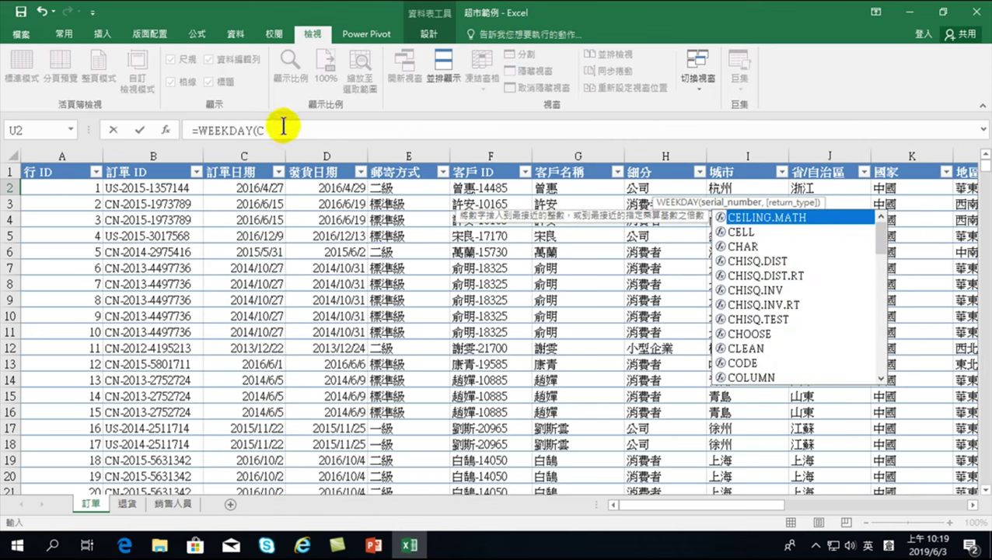
pyautogui.press('BackSpace')
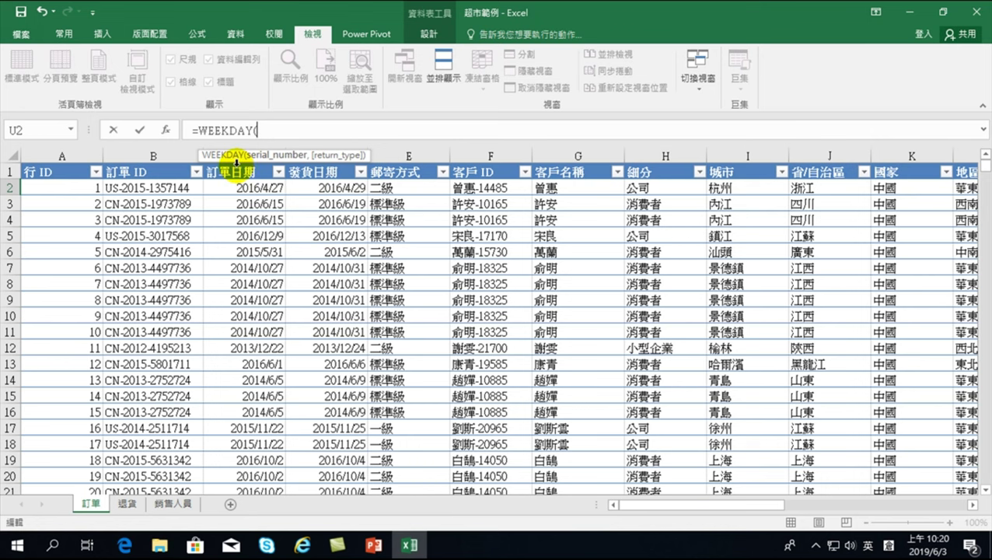
# Insert [訂單日期] as the WEEKDAY date argument and add a comma for the return type.
pyautogui.click(235, 161)
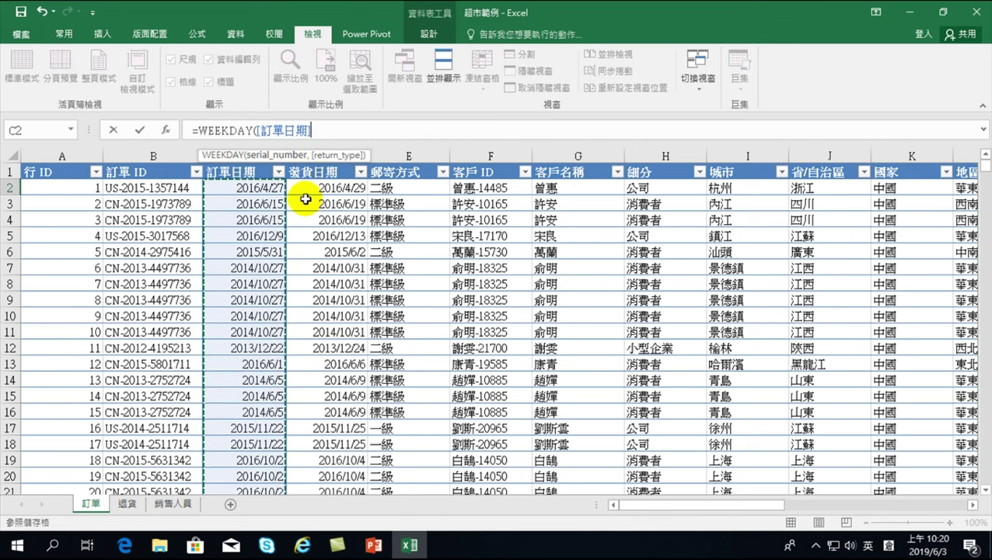
pyautogui.write(',')
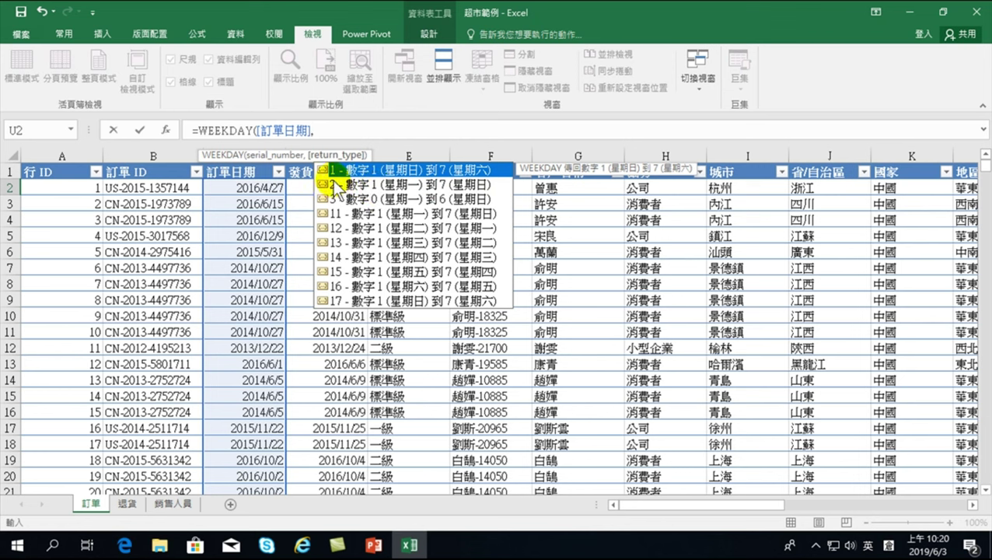
# Choose return type 2 (Monday = 1), close the parenthesis, and commit to fill every 星期 row.
pyautogui.doubleClick(480, 199)
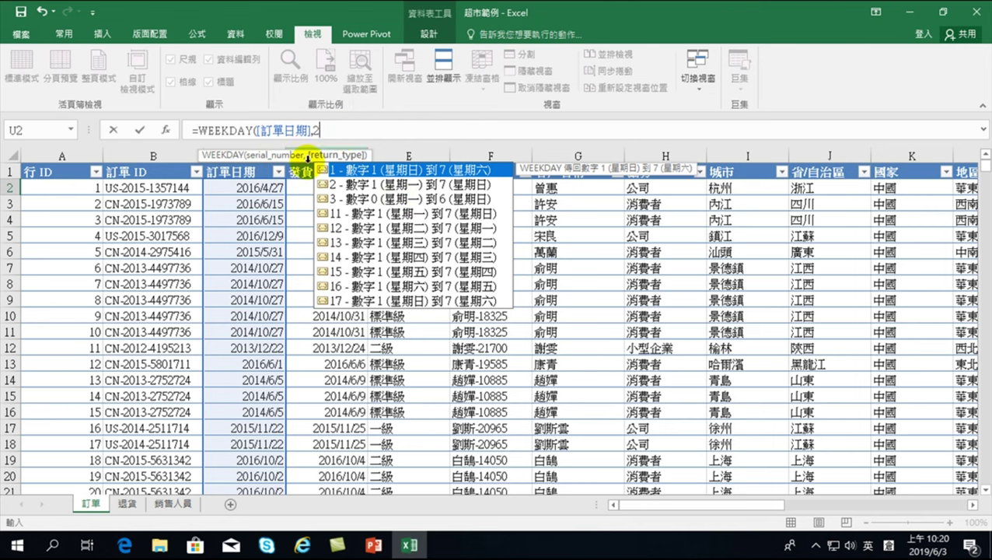
pyautogui.write(')')
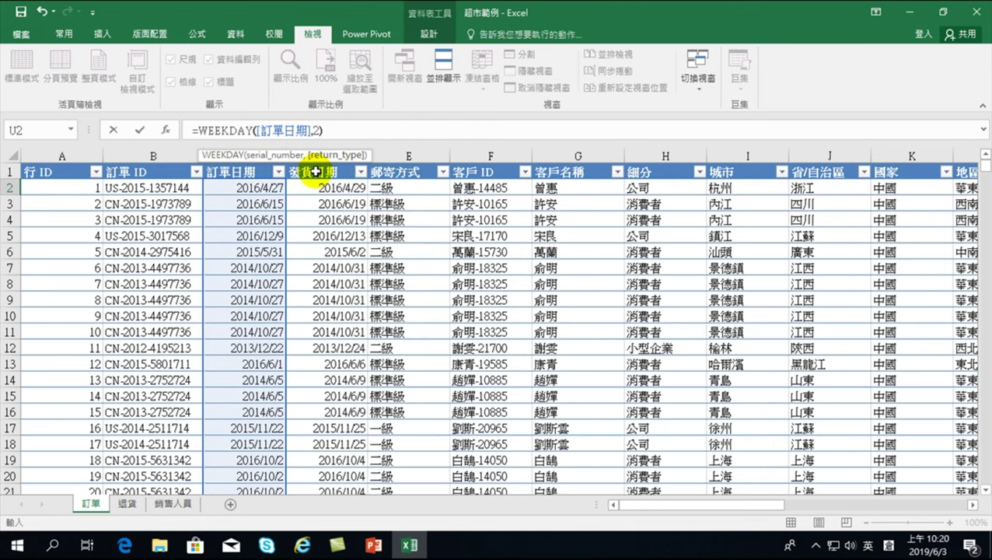
pyautogui.press('Return')
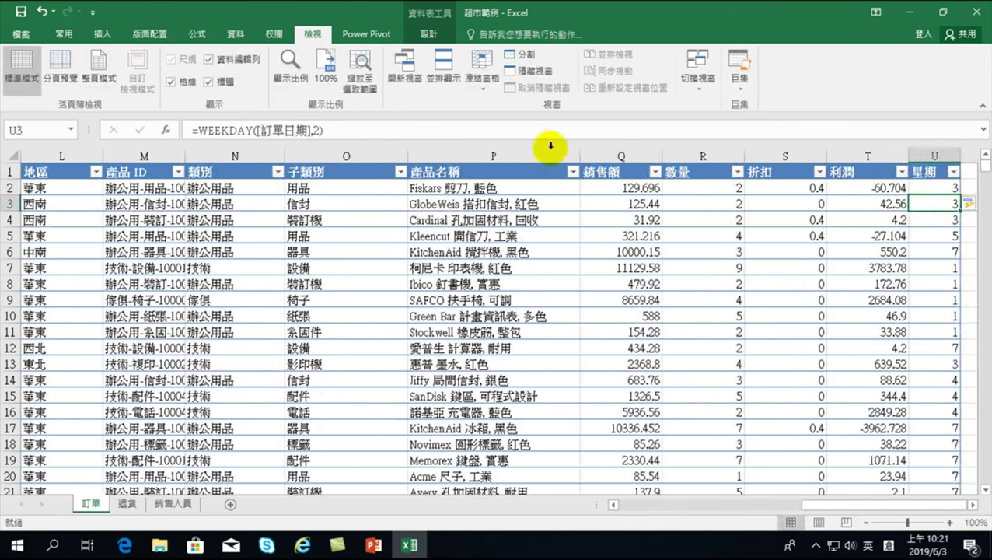